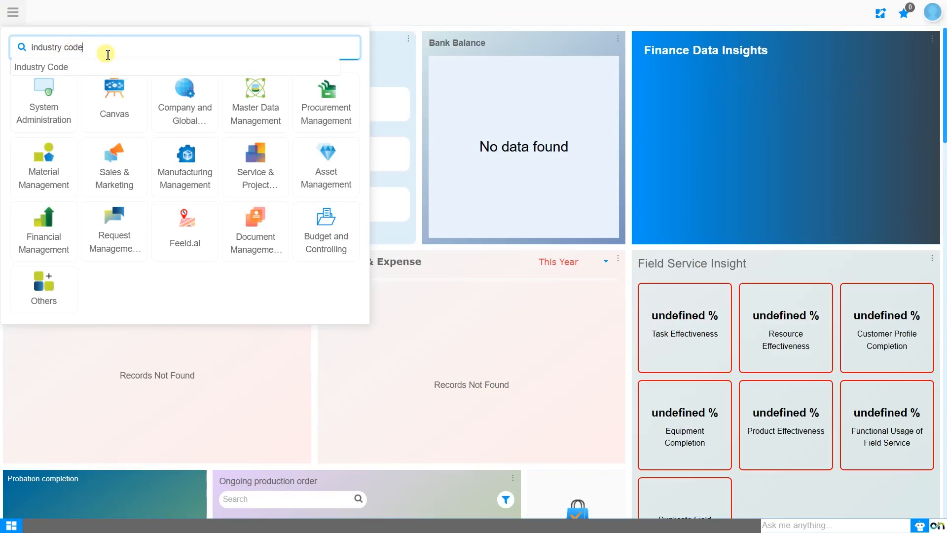
Step: Clear the module search text and open the Industry Code window from Master Data Management's Sales Setup
key(BackSpace)
key(BackSpace)
key(BackSpace)
key(BackSpace)
key(BackSpace)
key(BackSpace)
key(BackSpace)
key(BackSpace)
key(BackSpace)
key(BackSpace)
key(BackSpace)
key(BackSpace)
key(BackSpace)
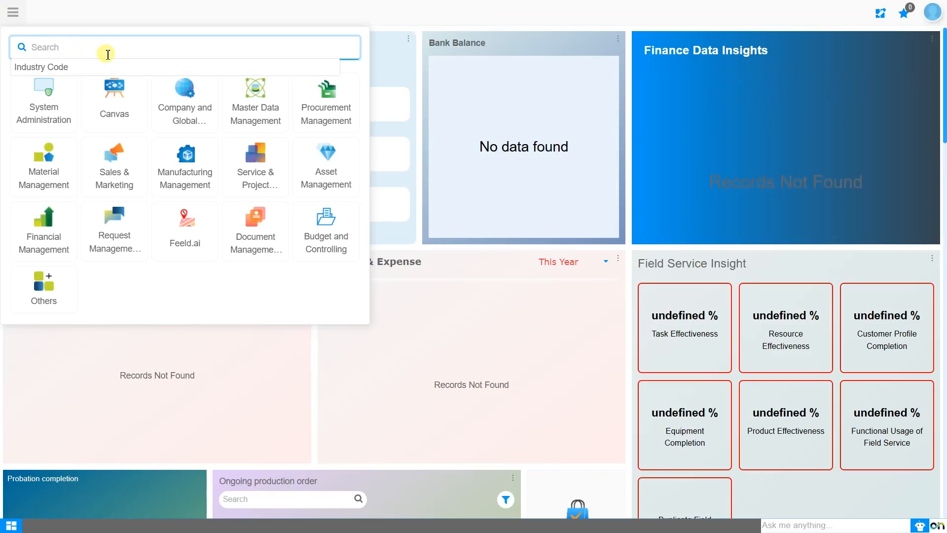
click(266, 108)
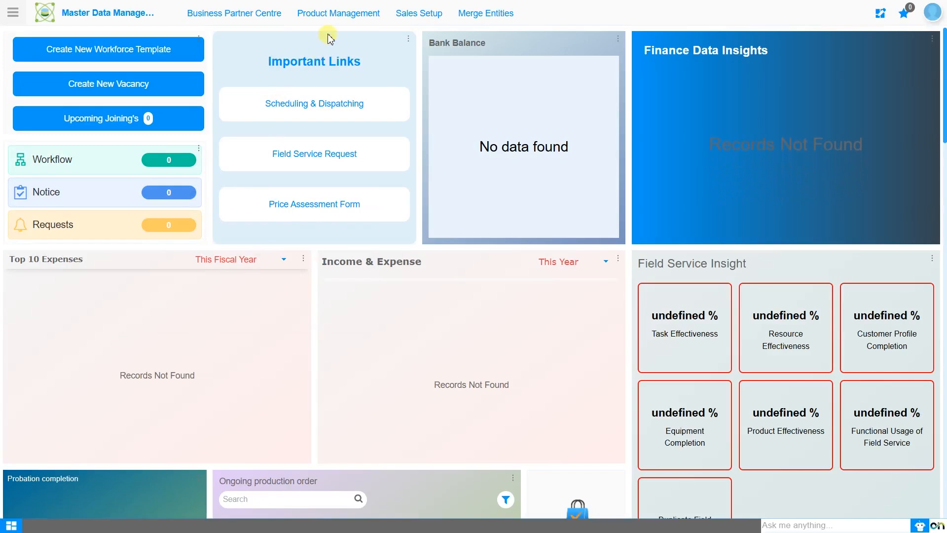
click(412, 20)
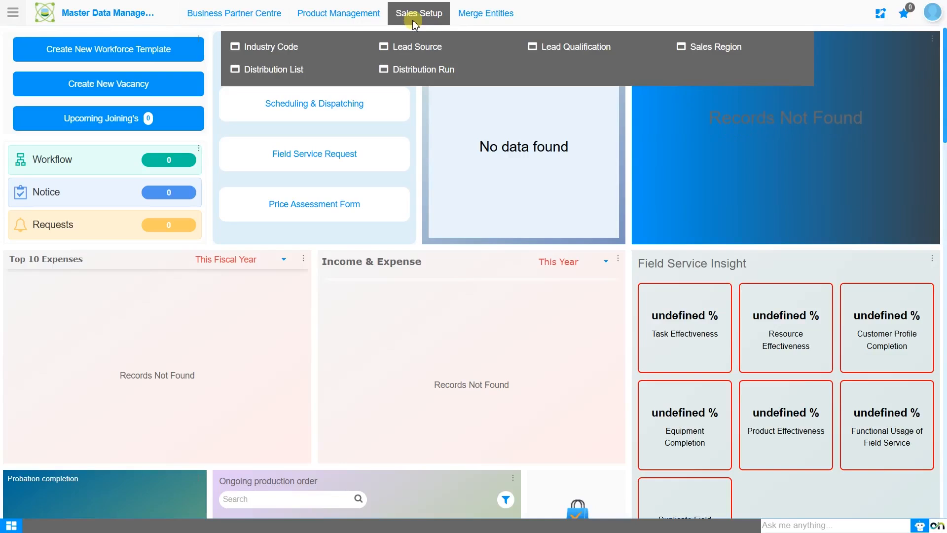
click(273, 47)
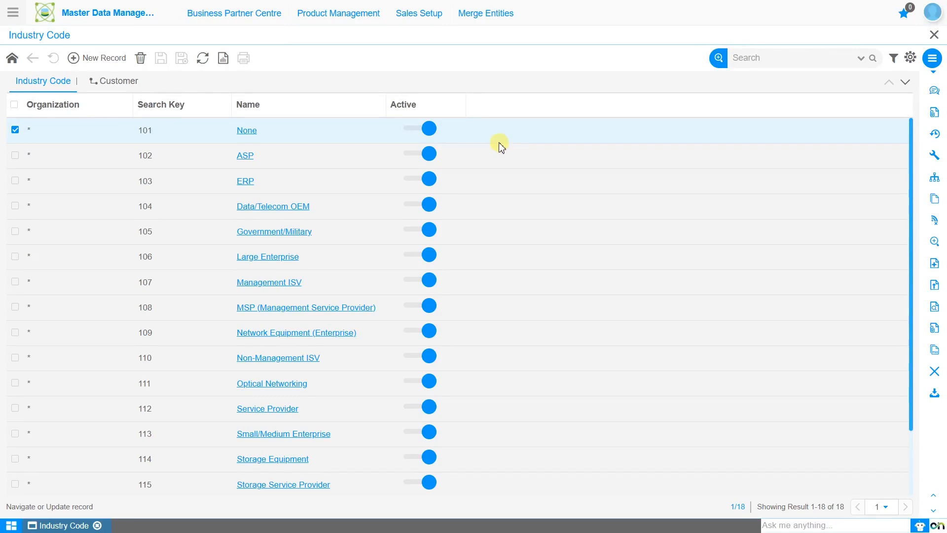
Step: Start a new industry code record and set its search key to 119
click(246, 136)
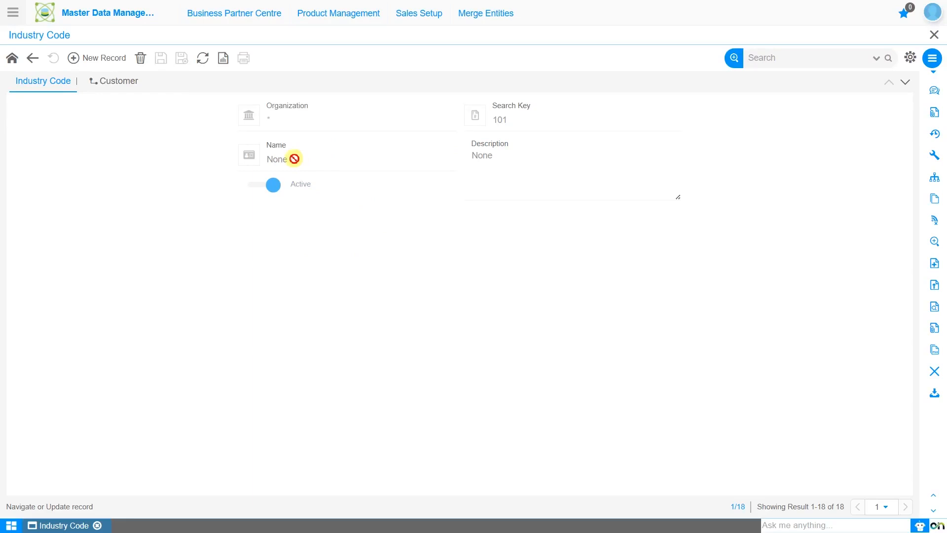
click(95, 60)
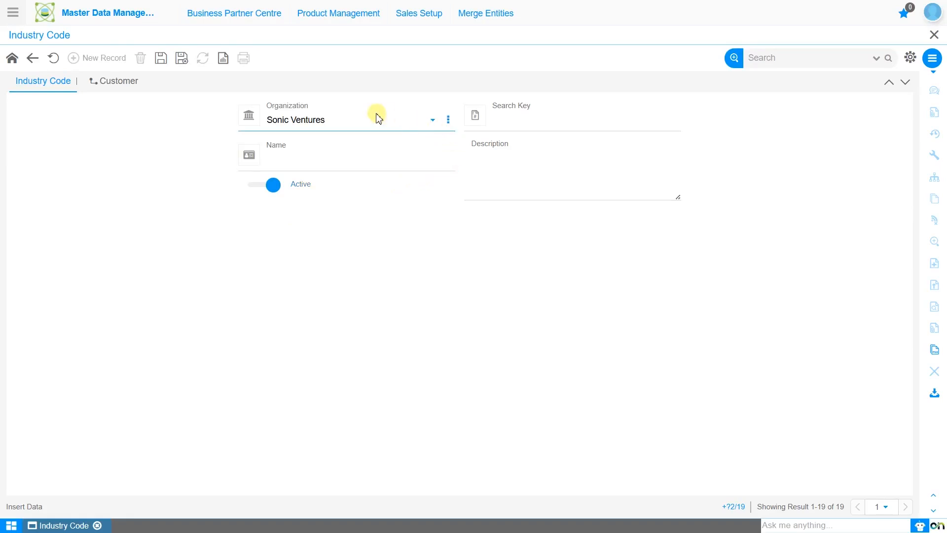
click(535, 113)
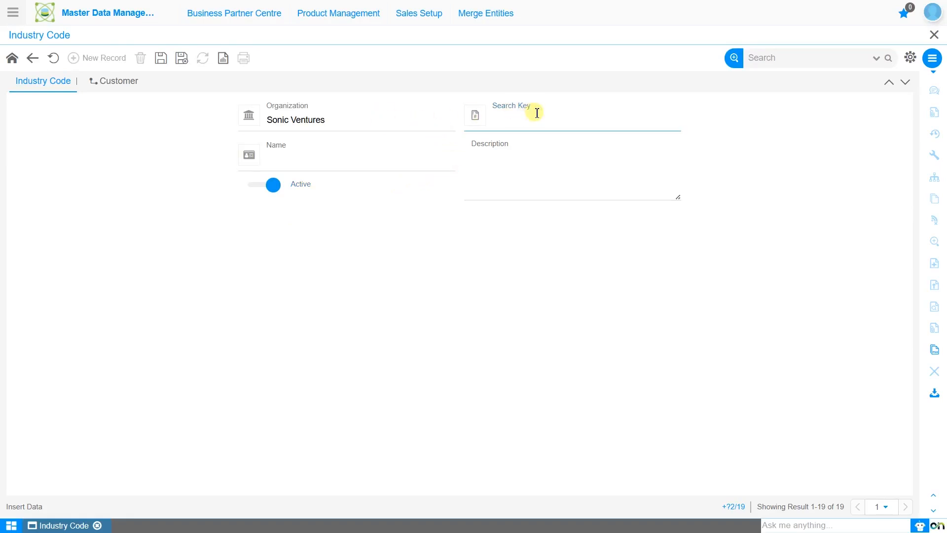
click(391, 149)
click(554, 166)
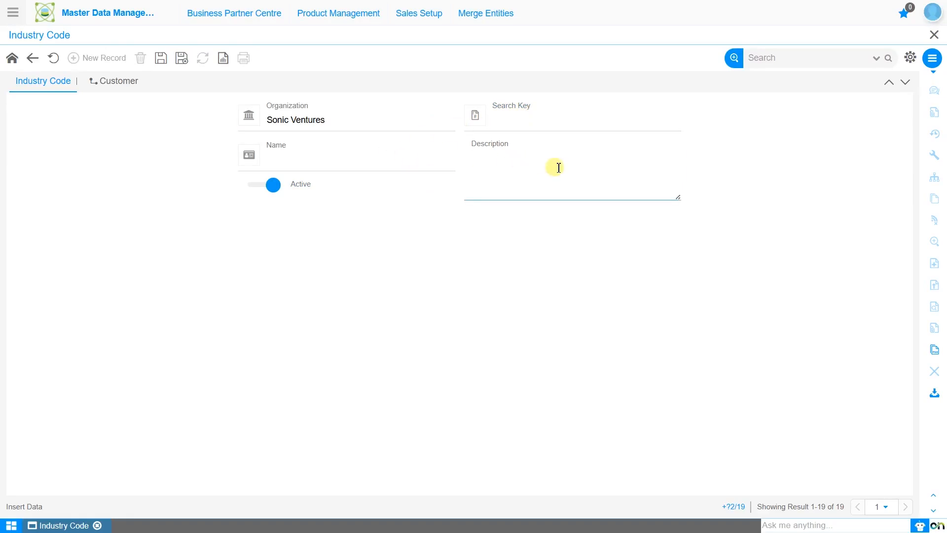
click(386, 126)
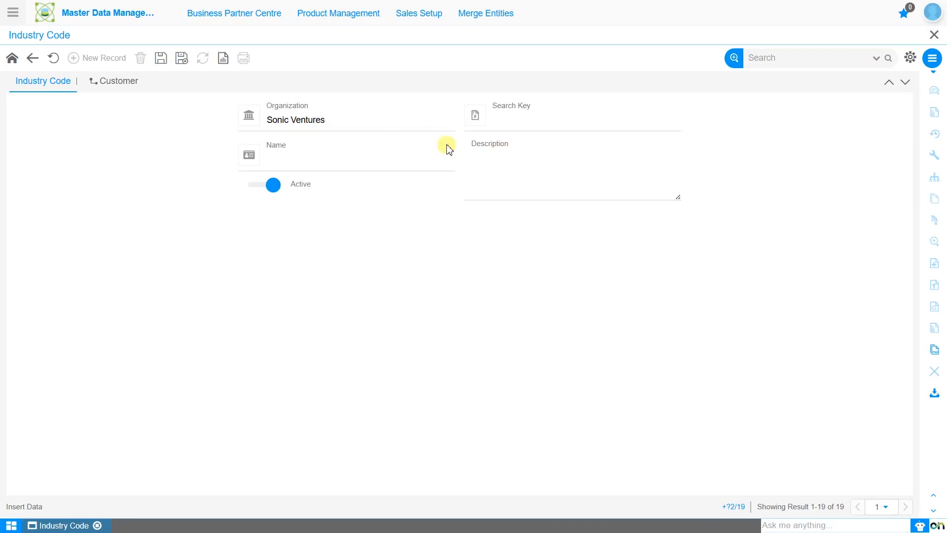
click(518, 124)
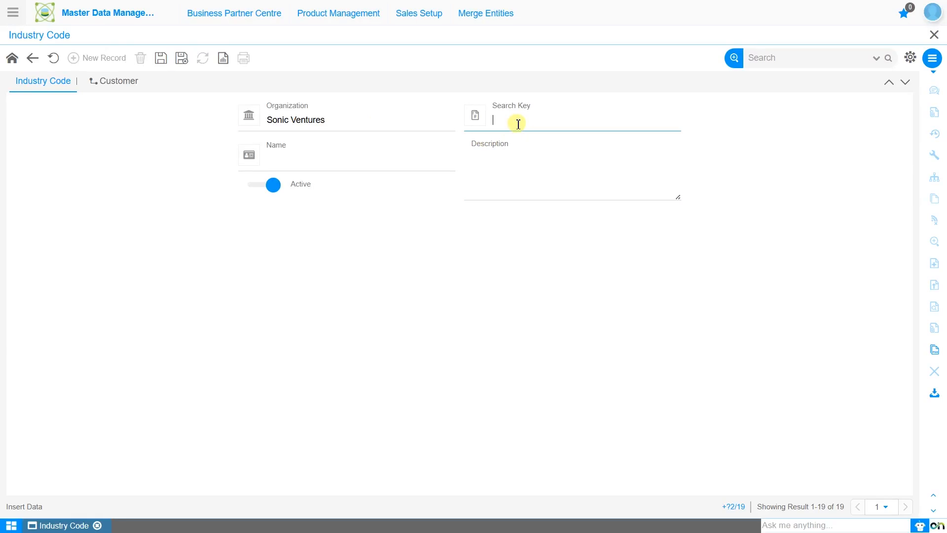
text(119)
Step: Name the industry code "Food Manufacturing Industries", set its description to "For FMCG goods manufacturing", and save the record
click(356, 167)
text(F)
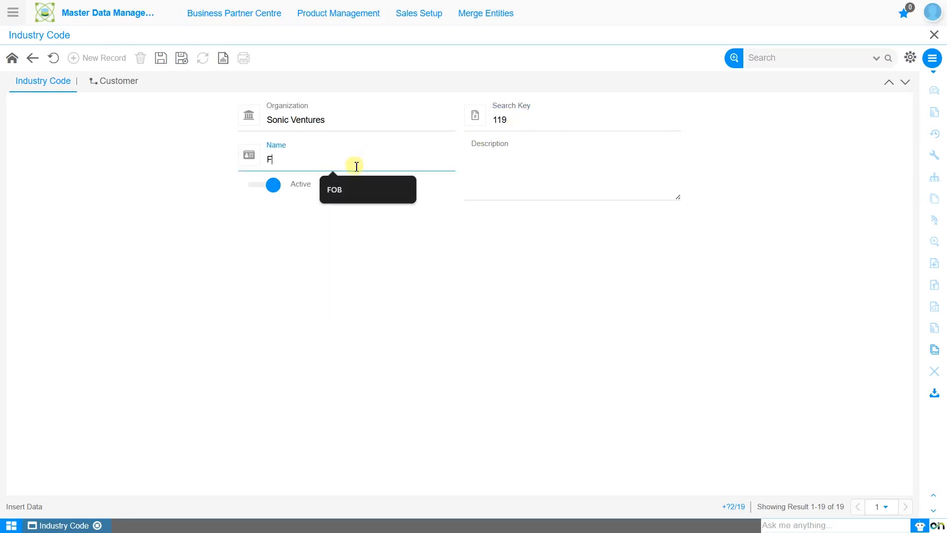
text(ood Manufacturing Industries)
click(525, 171)
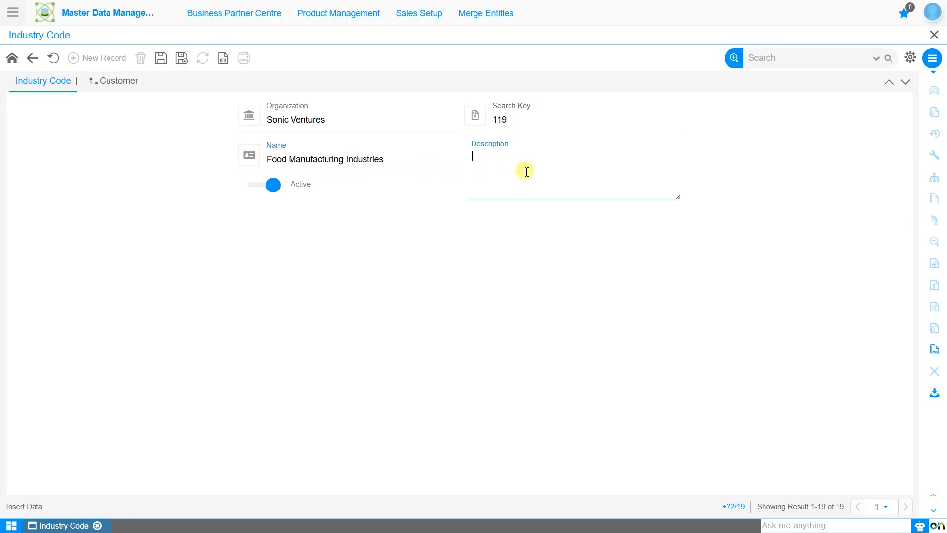
text(For FMCG goods manufacturing)
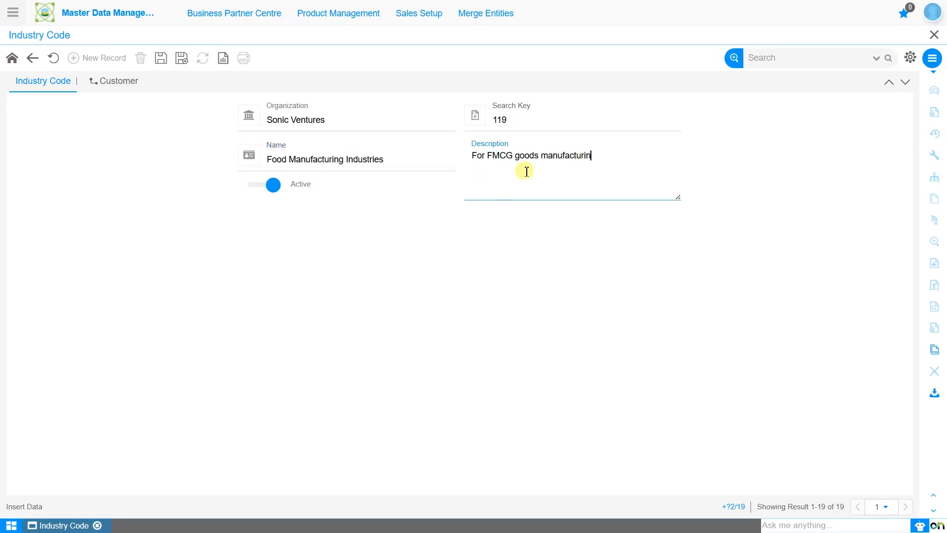
click(525, 118)
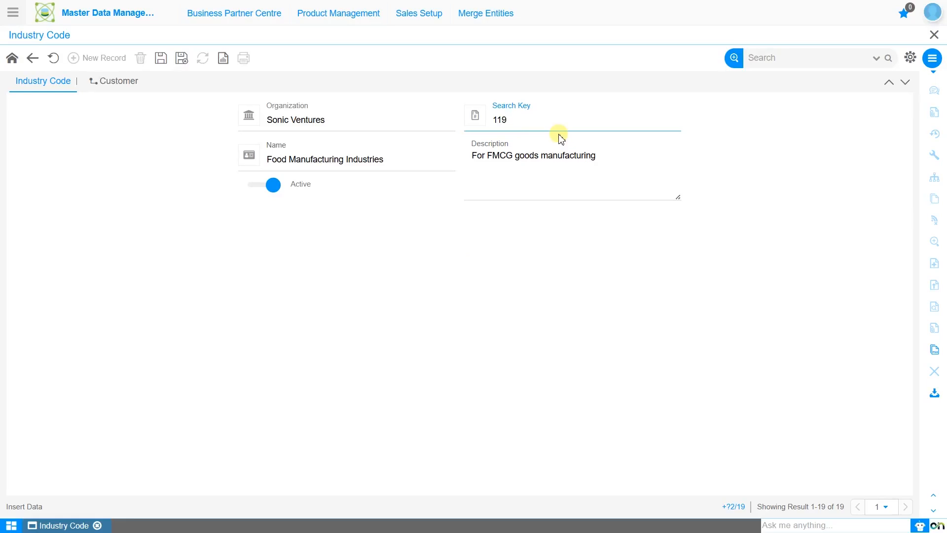
click(162, 59)
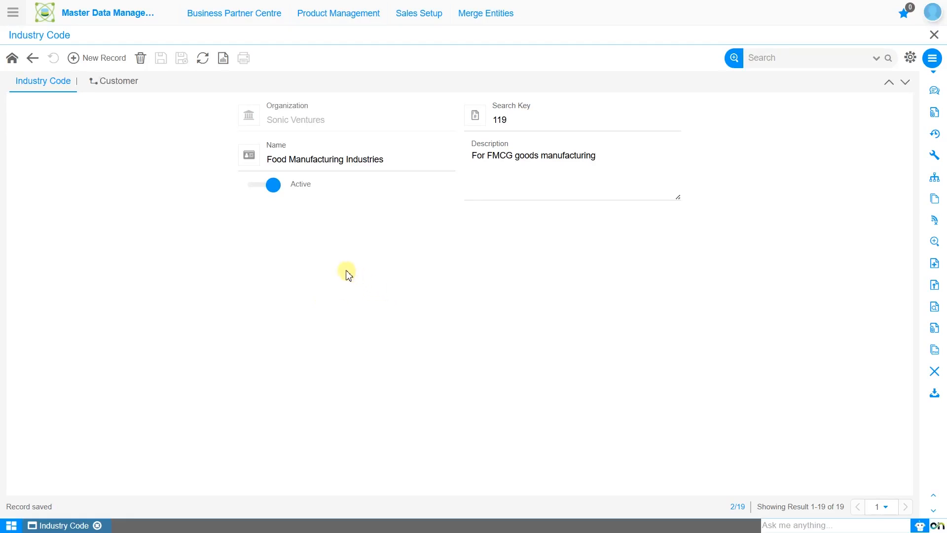
Step: Switch off the Active status of the Food Manufacturing Industries code and save the record
click(395, 157)
click(269, 187)
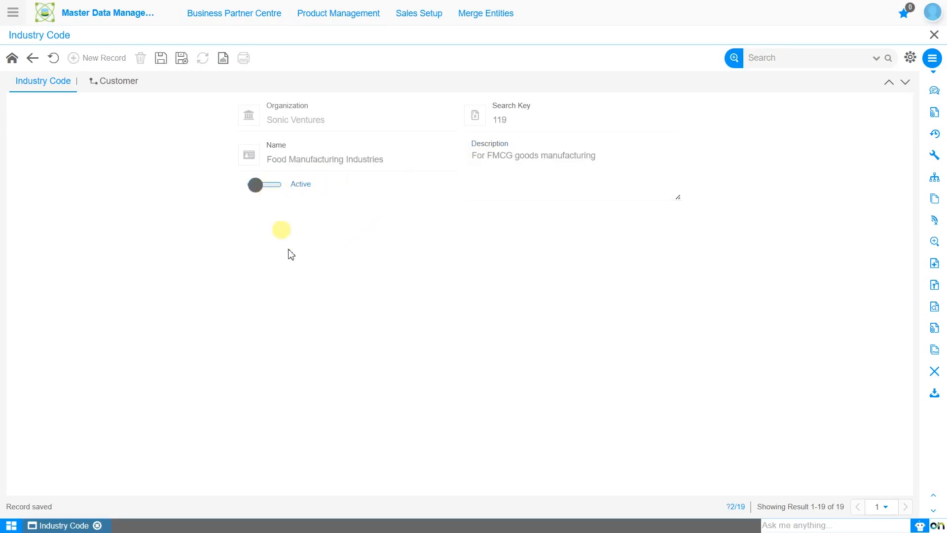
click(161, 60)
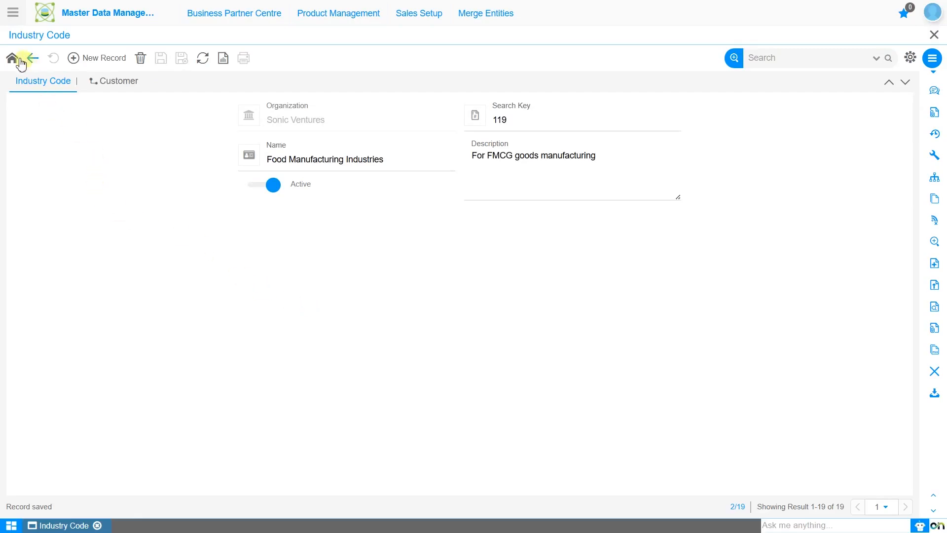
Step: Find the Lead window by searching for "lead" and start a new lead record
click(12, 14)
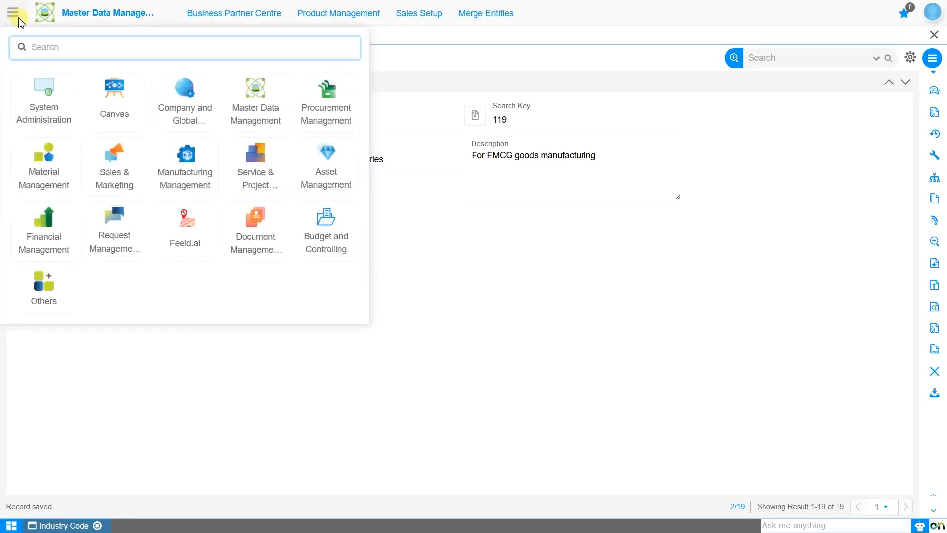
text(lead)
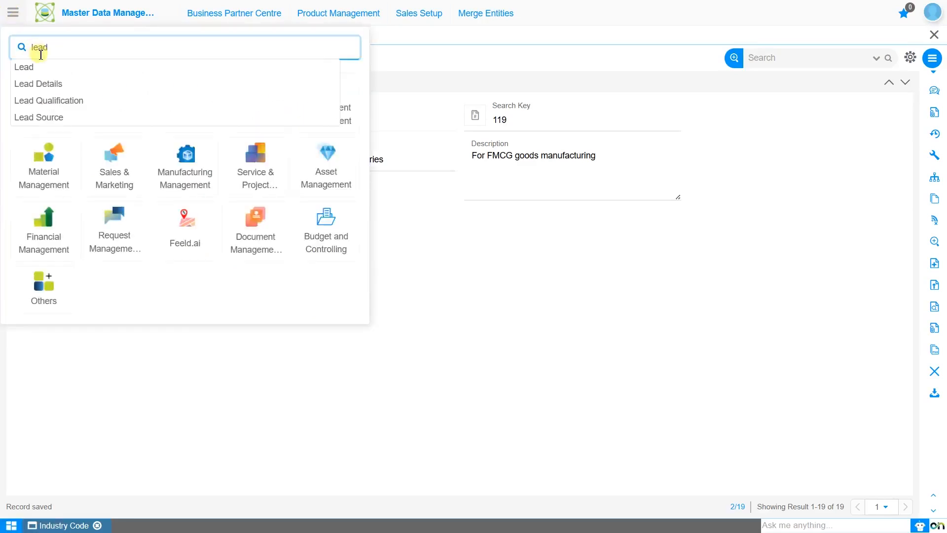
click(44, 72)
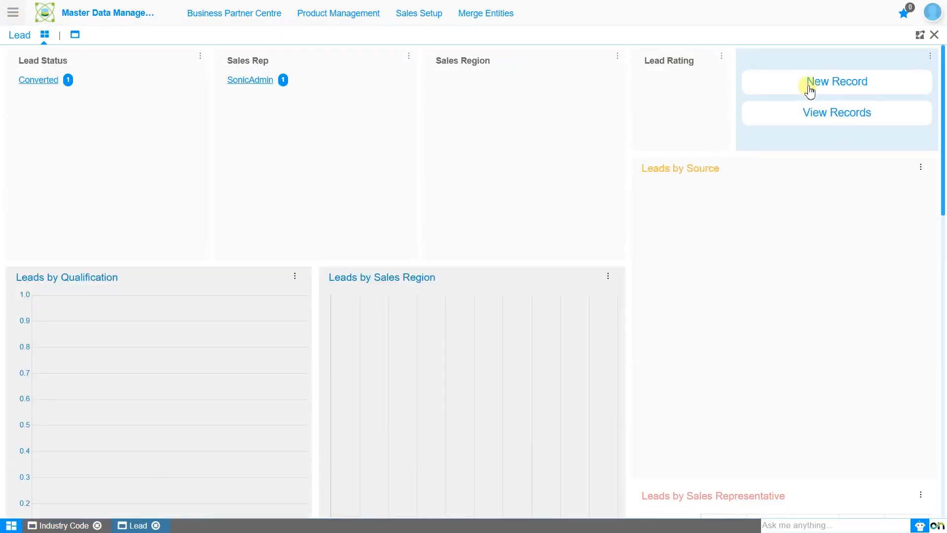
click(809, 90)
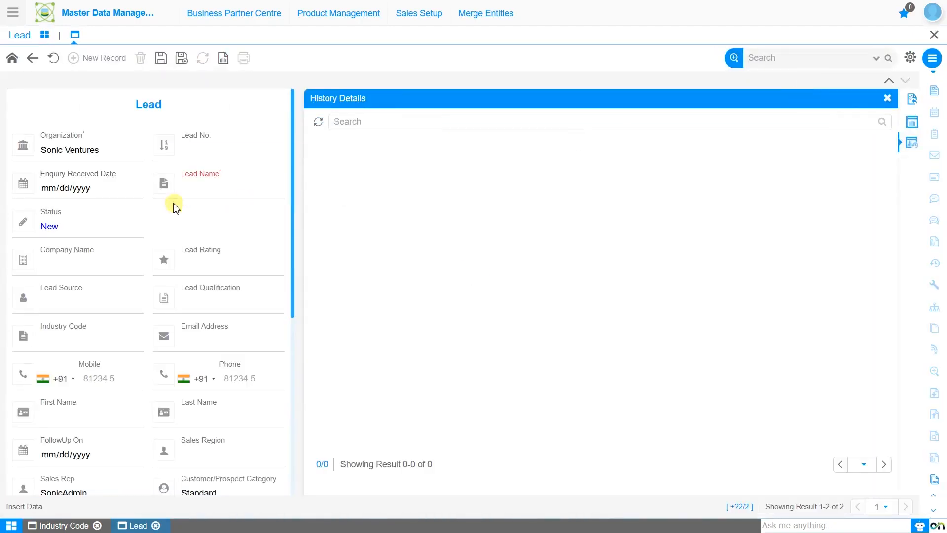
Step: Enter Licious Industries as both the lead name and the company name of the new lead
click(193, 193)
text(Licious Industries)
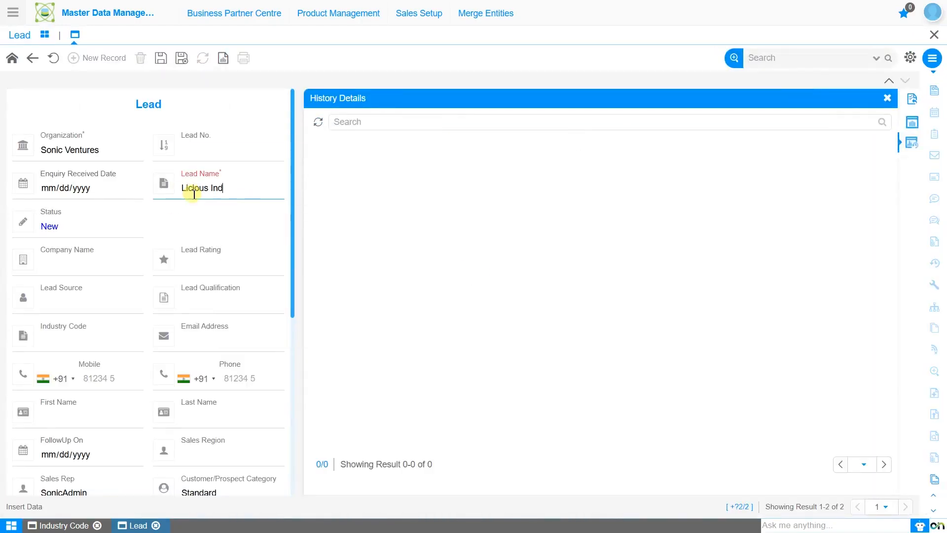
click(106, 253)
text(Licious Industries)
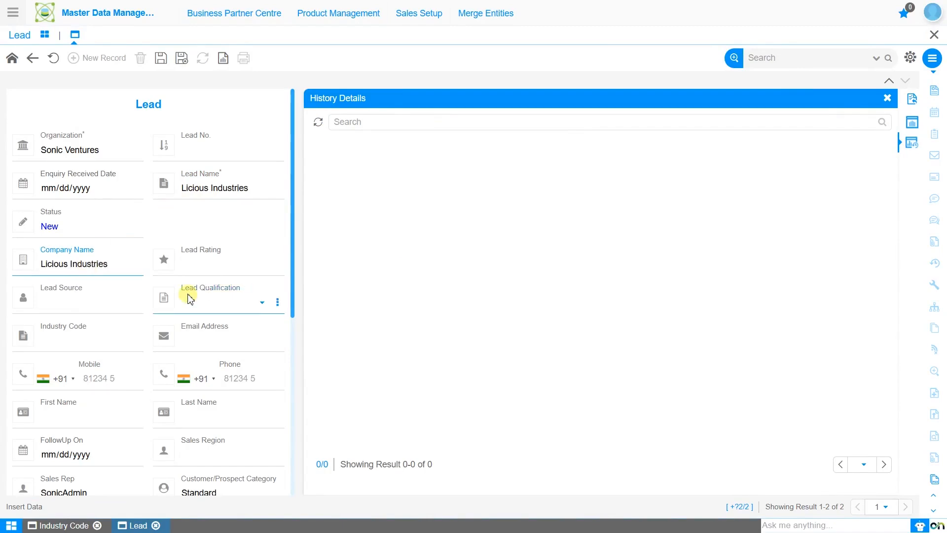
Step: Assign the Food Manufacturing Industries industry code to the lead
scroll(188, 296, down, 3)
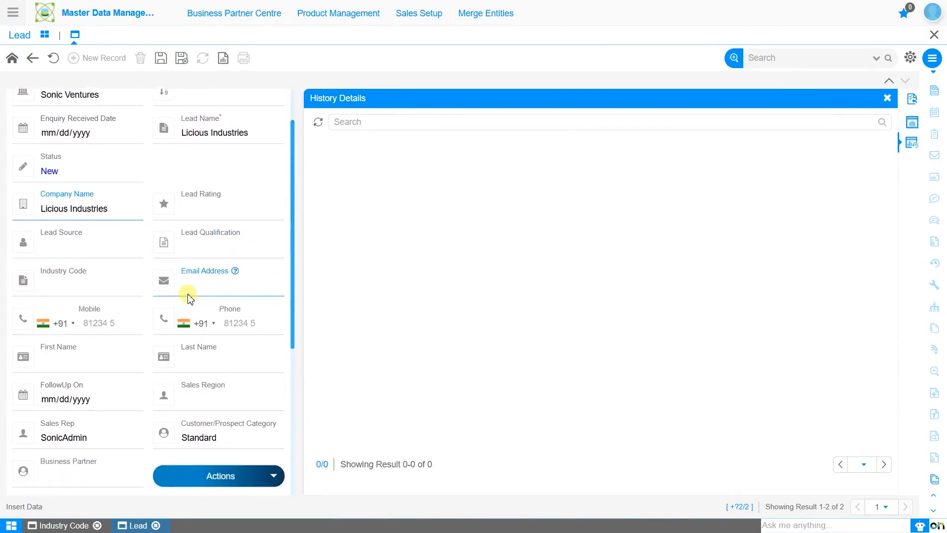
click(118, 268)
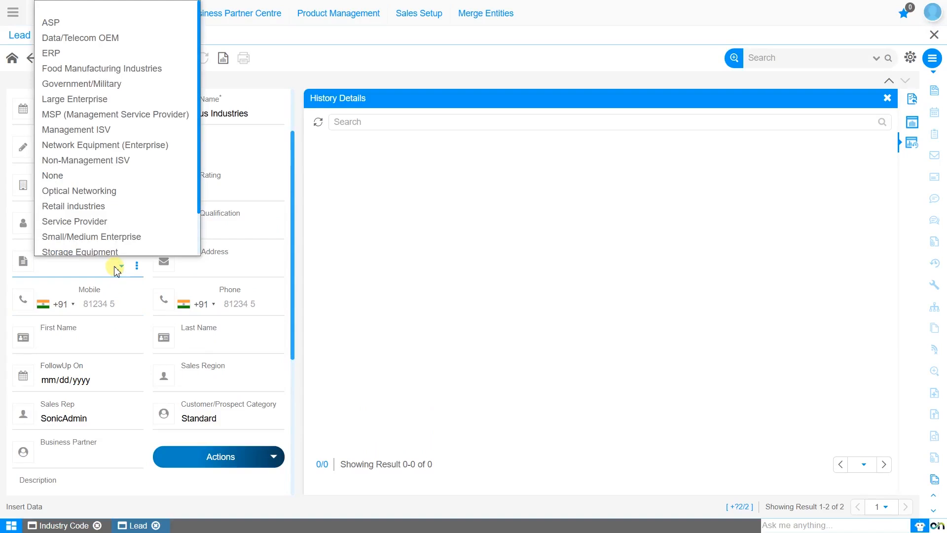
scroll(124, 222, down, 1)
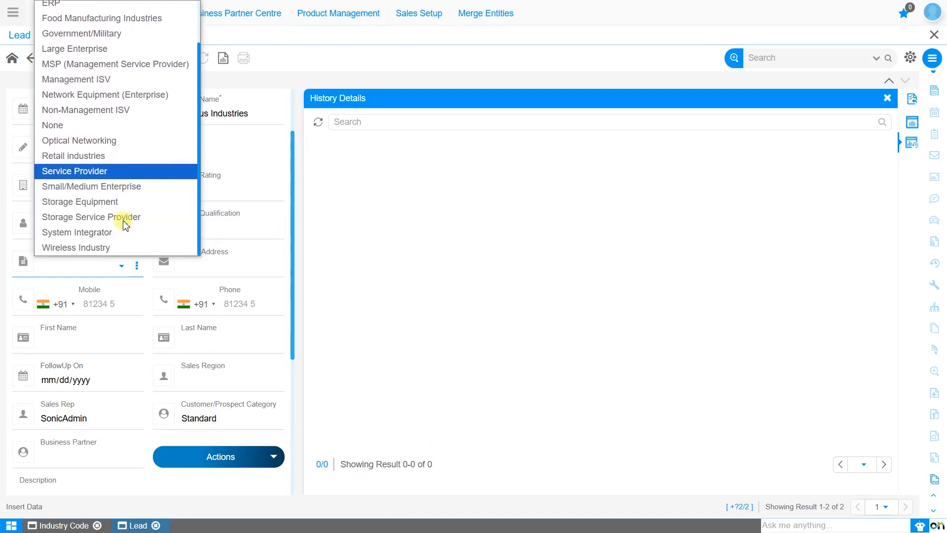
scroll(123, 220, up, 1)
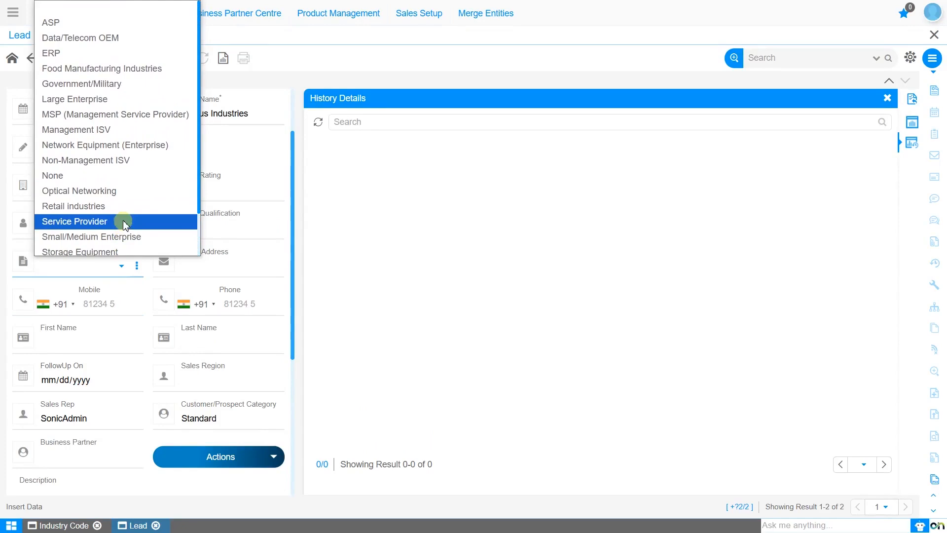
click(137, 74)
Step: Set the city name in the lead's address details to Bangalore and save the lead
scroll(126, 358, down, 5)
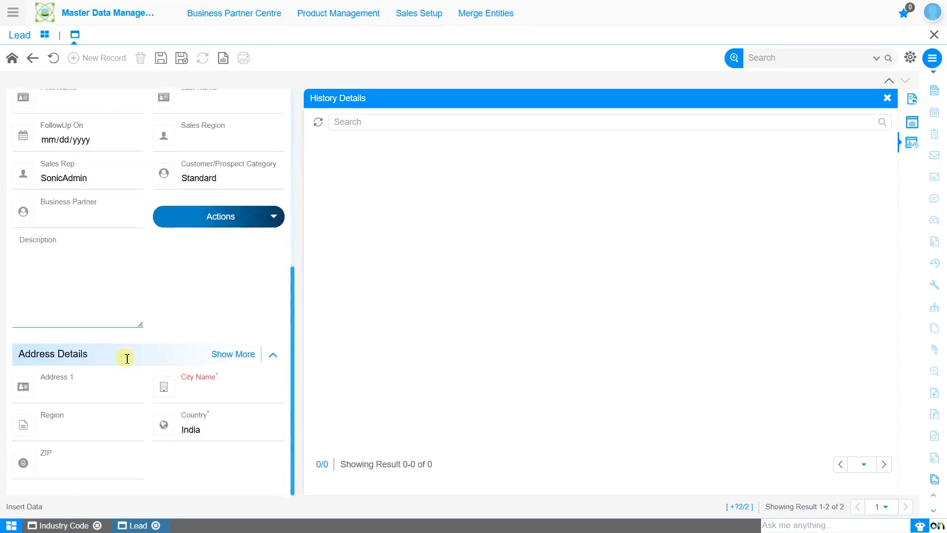
click(206, 392)
text(Bangalore)
scroll(206, 395, up, 5)
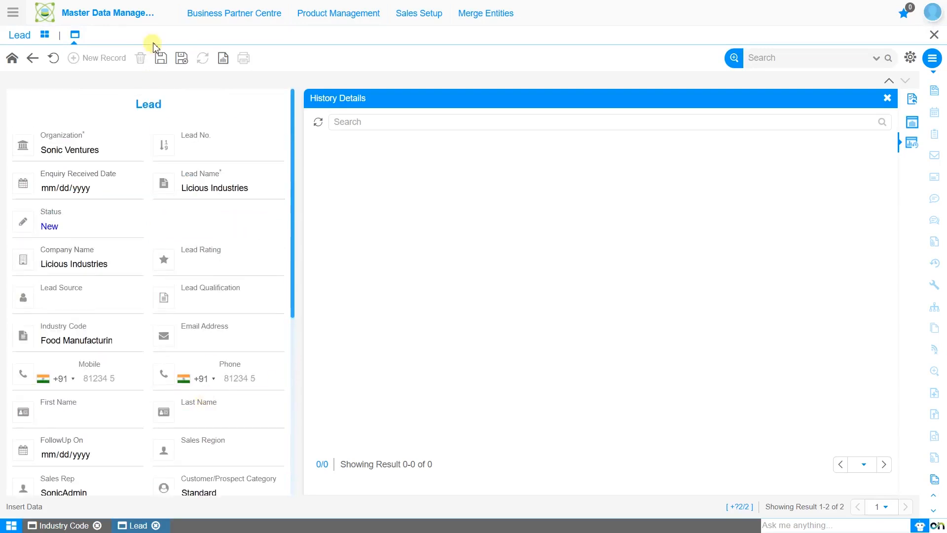
click(160, 59)
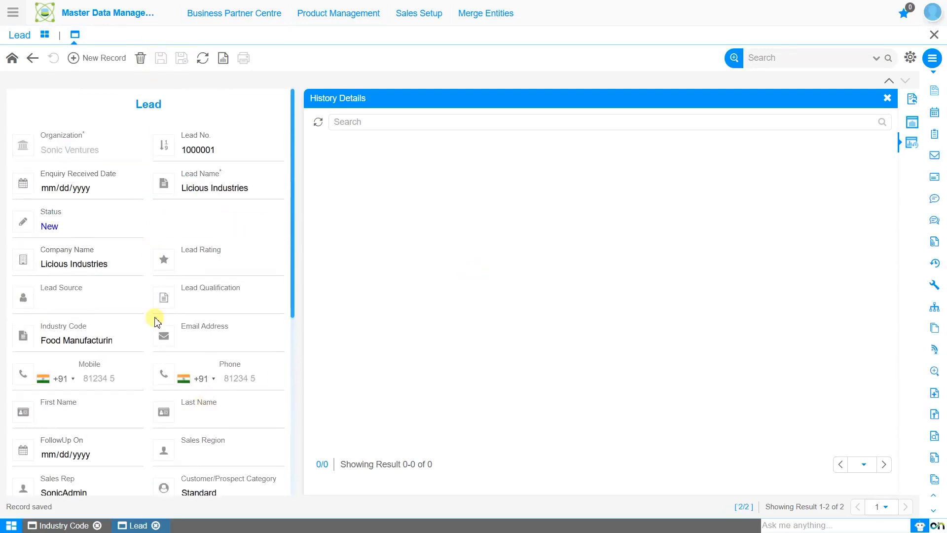
Step: Generate a prospect from the saved Licious Industries lead and confirm it
scroll(154, 322, down, 3)
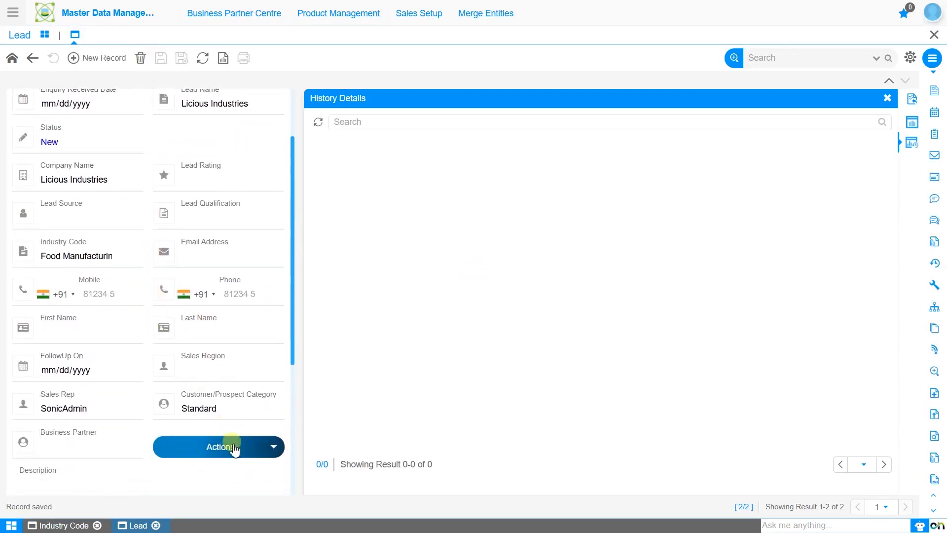
click(235, 448)
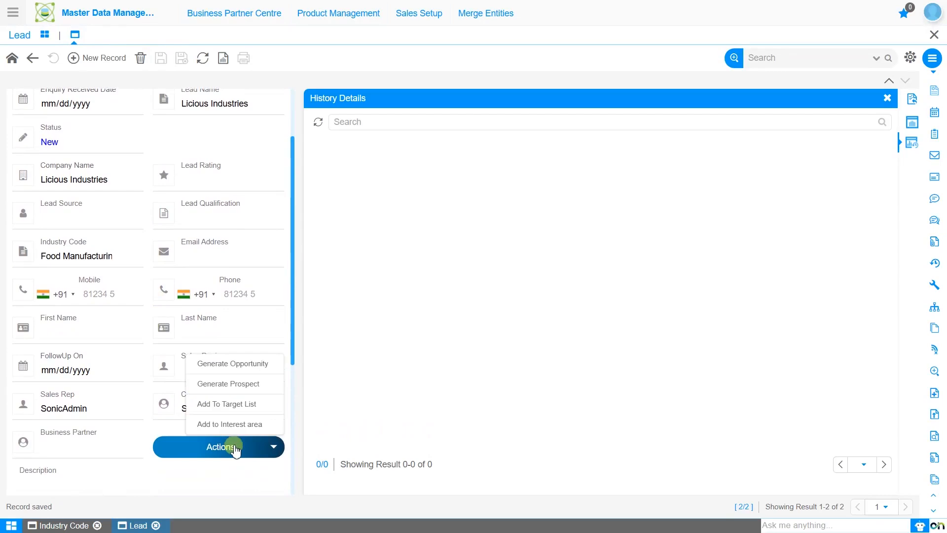
click(249, 387)
click(473, 304)
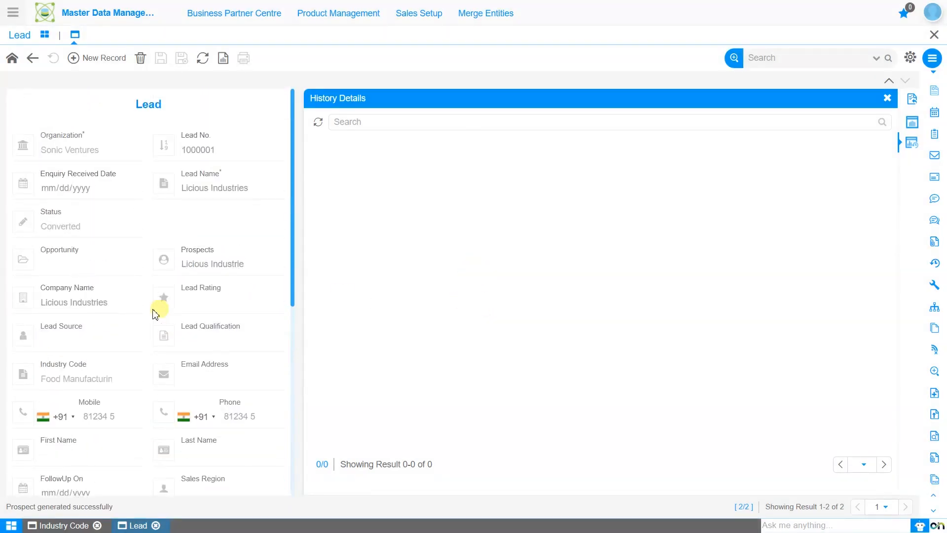
Step: Open the Licious Industries record in the Prospect window and generate a customer from it, confirming the request
click(13, 12)
text(prospe)
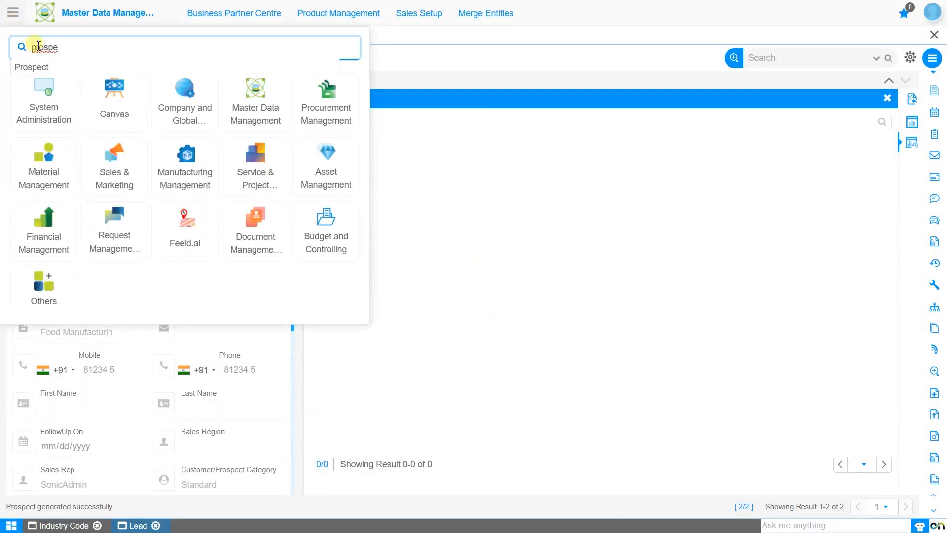
click(51, 69)
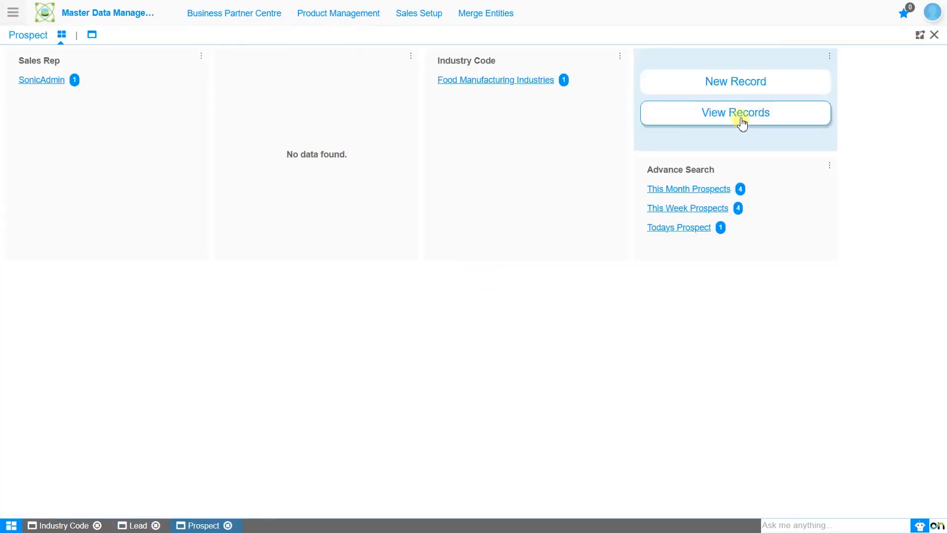
click(740, 120)
click(65, 129)
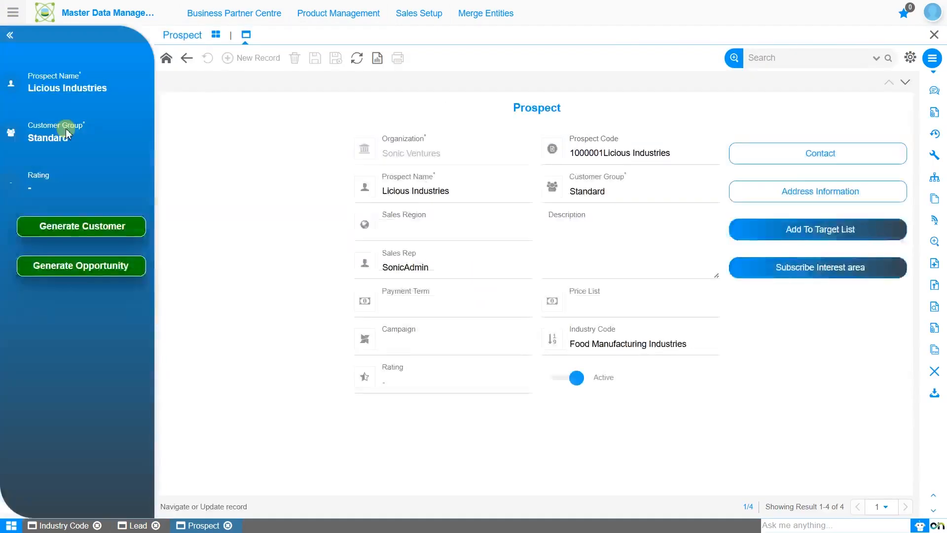
click(87, 235)
click(472, 293)
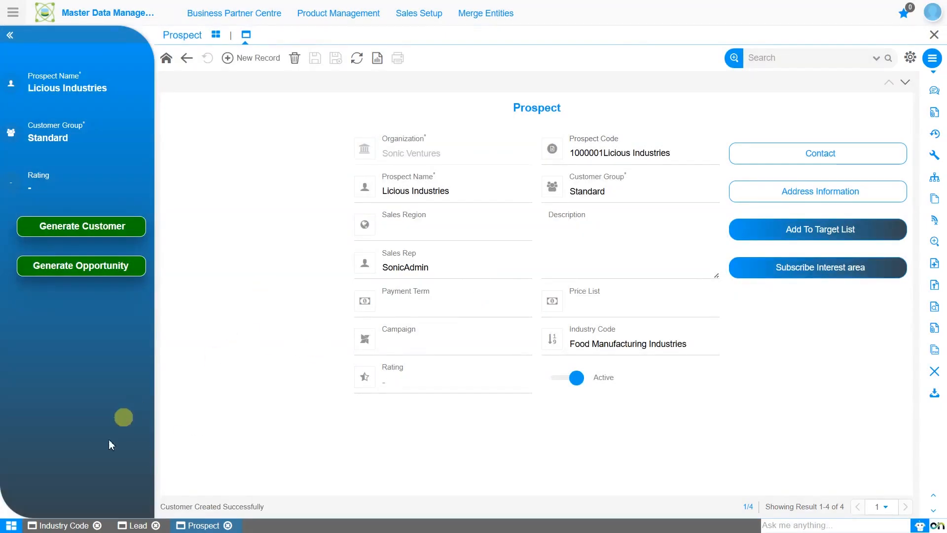
Step: Return to the Food Manufacturing Industries code and view the details of its linked customer, Licious Industries
click(57, 525)
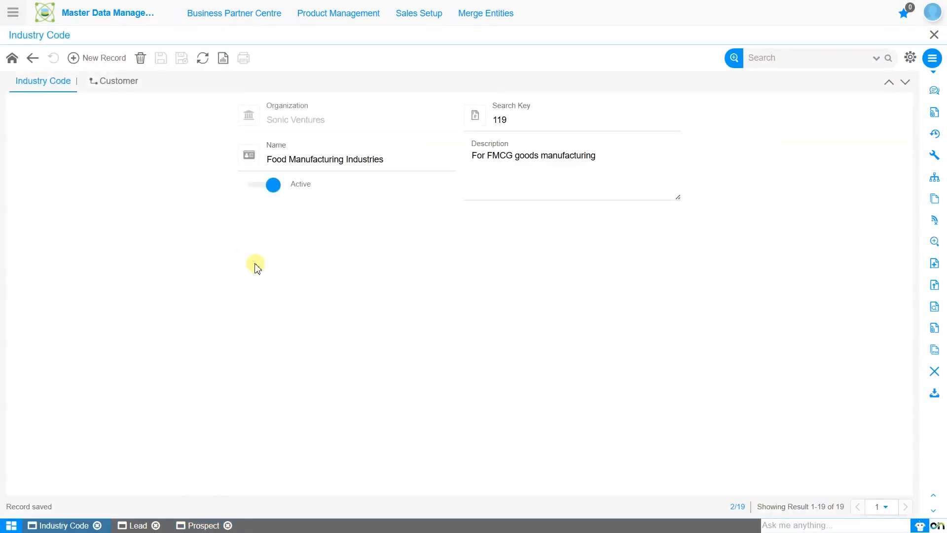
click(118, 90)
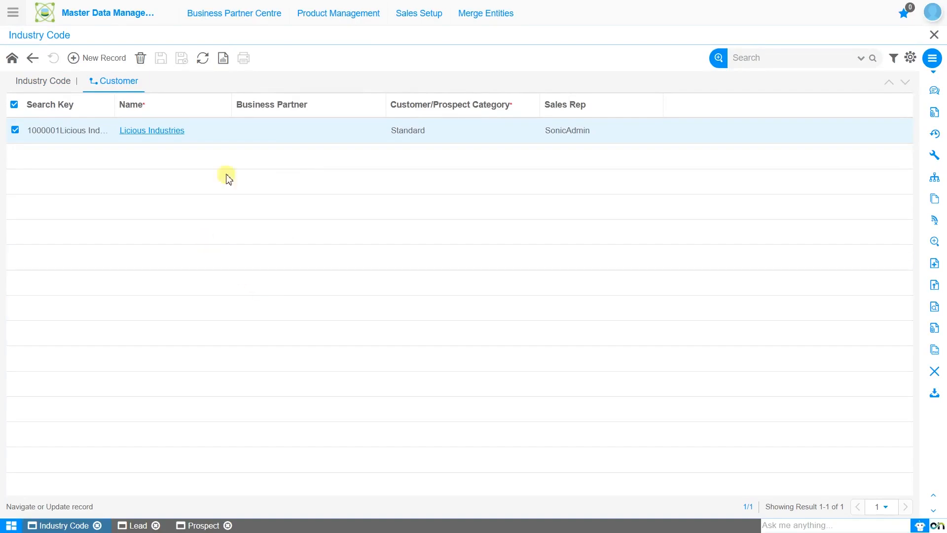
click(155, 132)
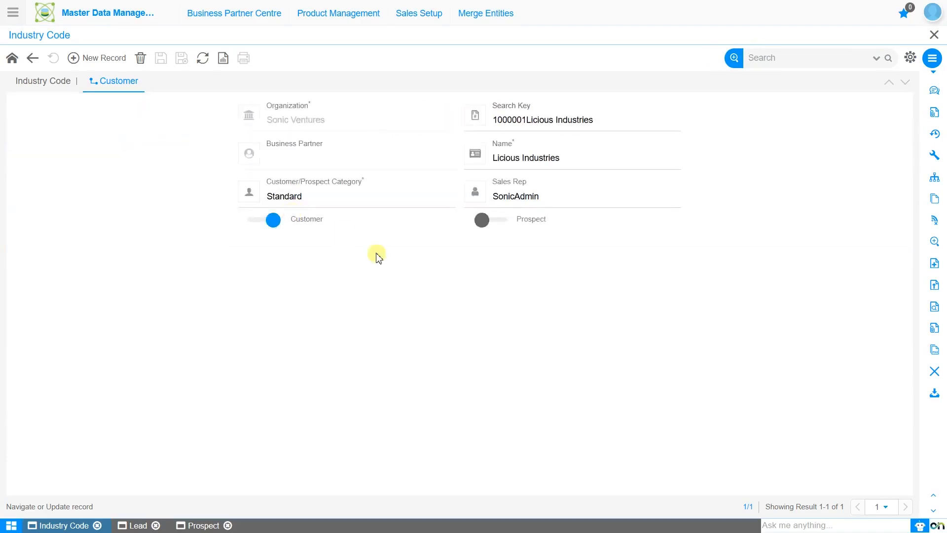